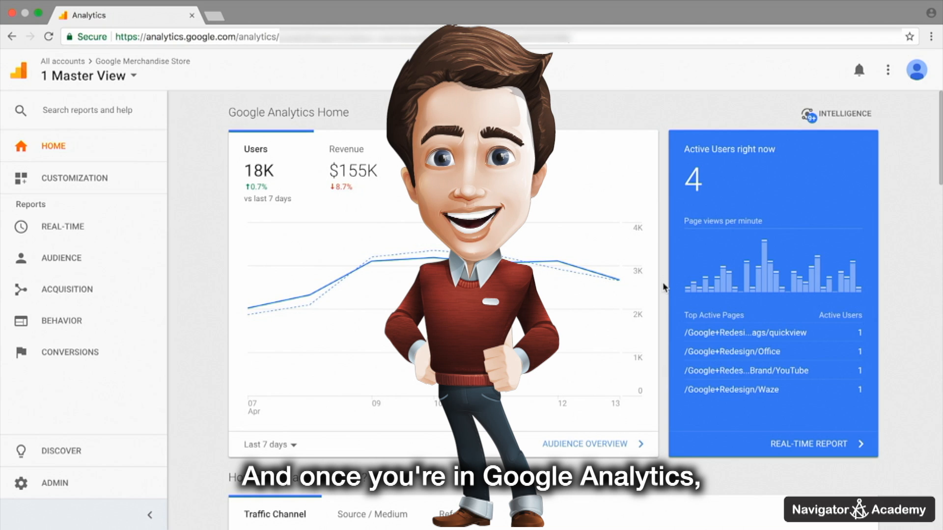
Step: Open the Goals Overview report under Conversions and examine its goal completion chart and per-goal metrics
left_click(108, 321)
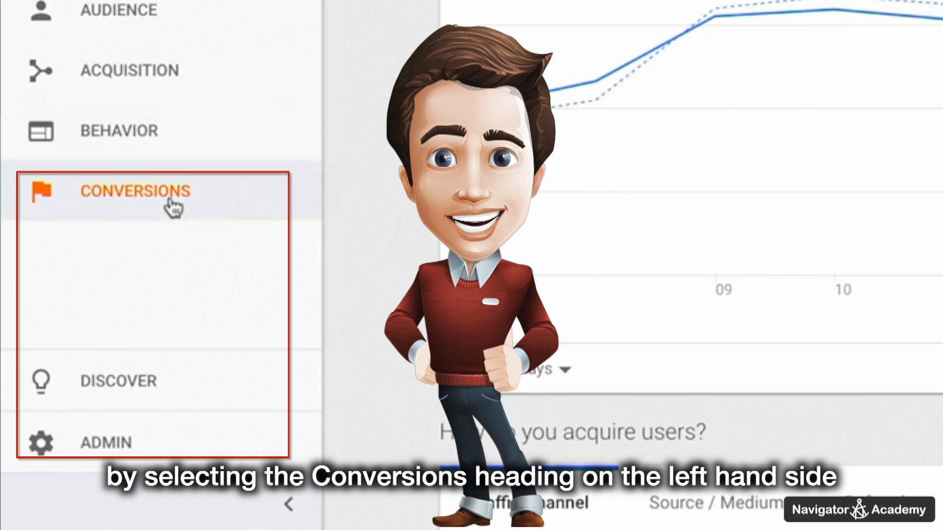
left_click(90, 361)
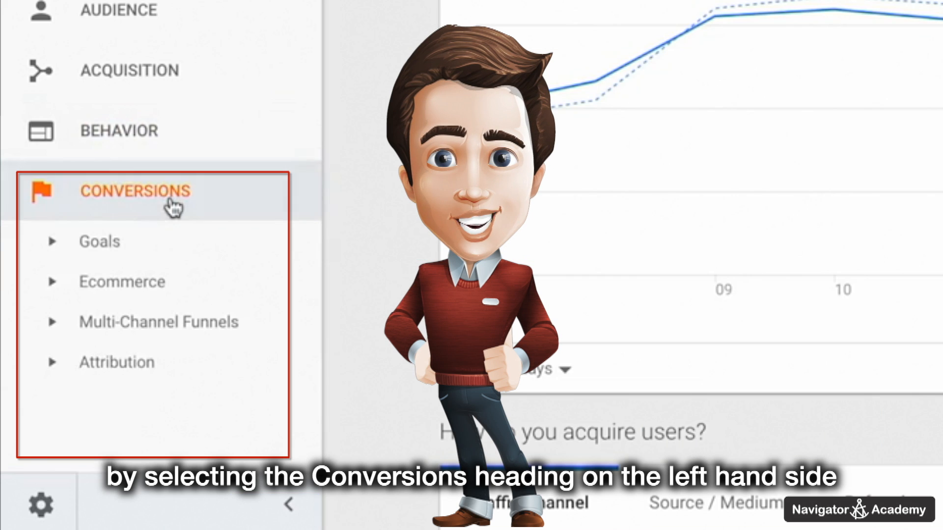
left_click(128, 253)
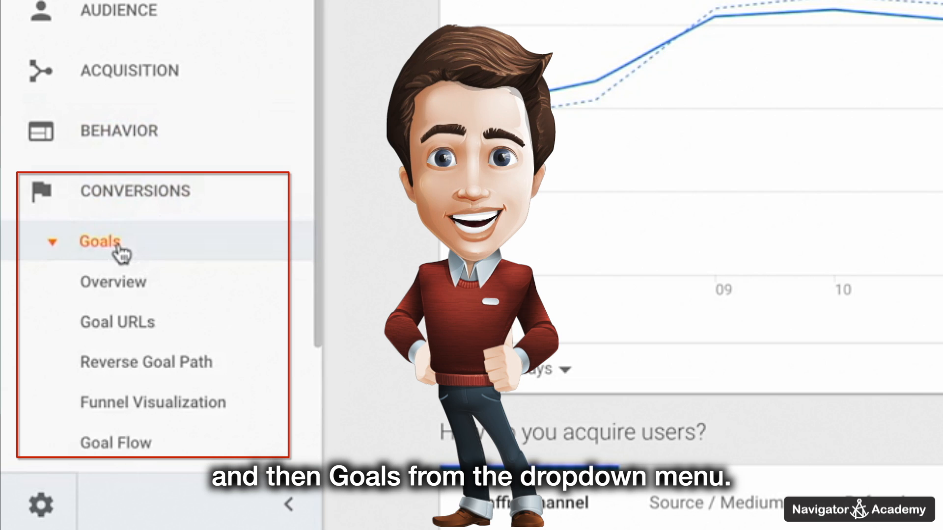
scroll(121, 256, "down", 3)
left_click(138, 156)
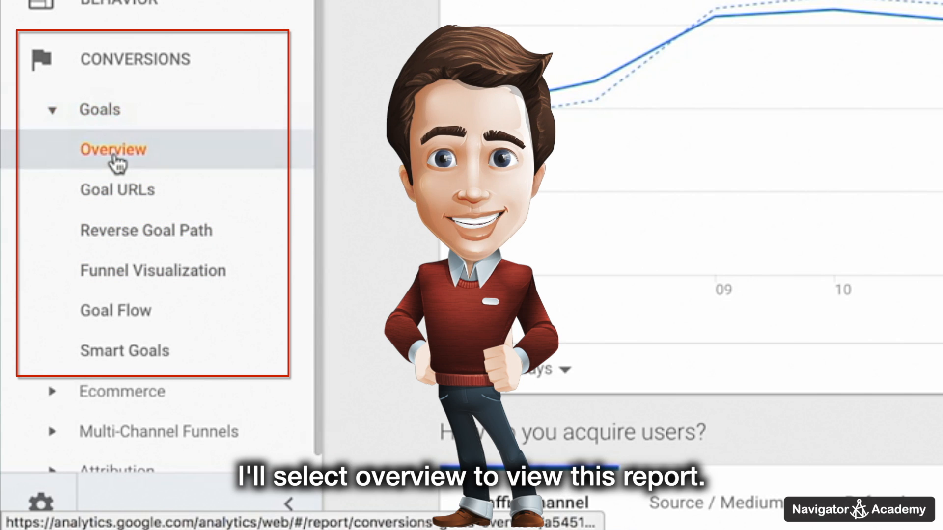
scroll(323, 330, "down", 1)
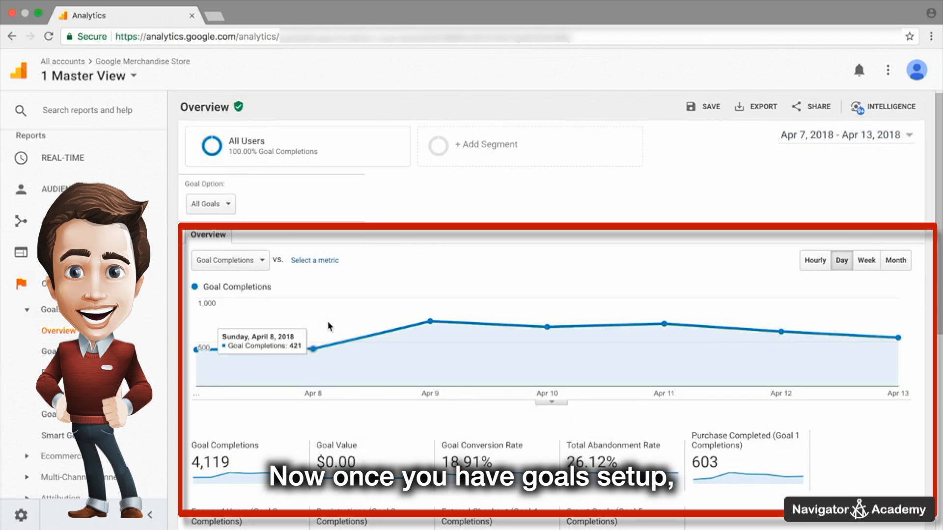
scroll(329, 327, "down", 1)
scroll(329, 327, "down", 5)
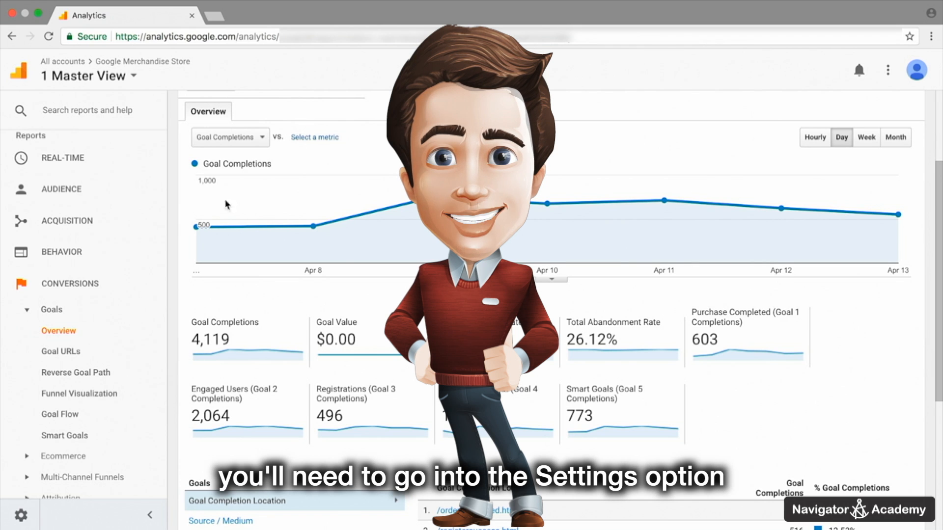
Step: In the admin settings, switch from Demo Account to the personal account and open the goals of its All Web Site Data view
left_click(28, 511)
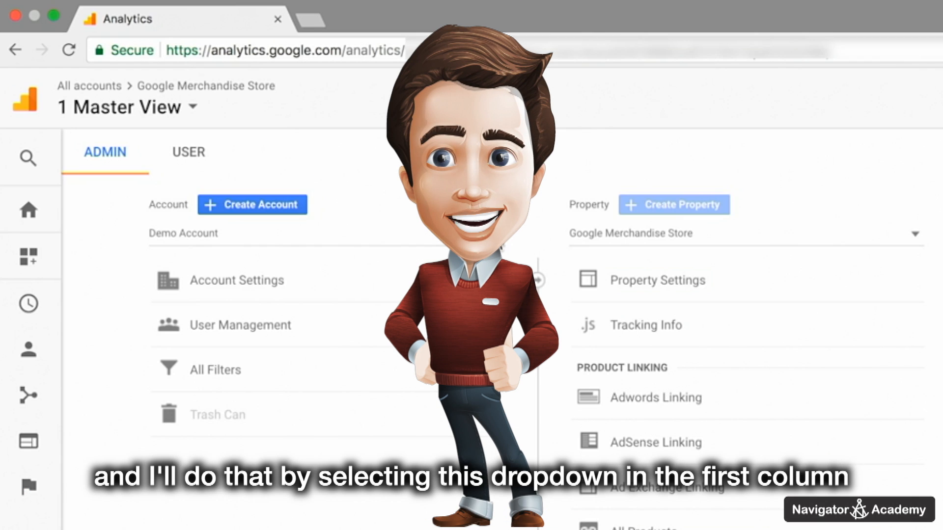
left_click(495, 237)
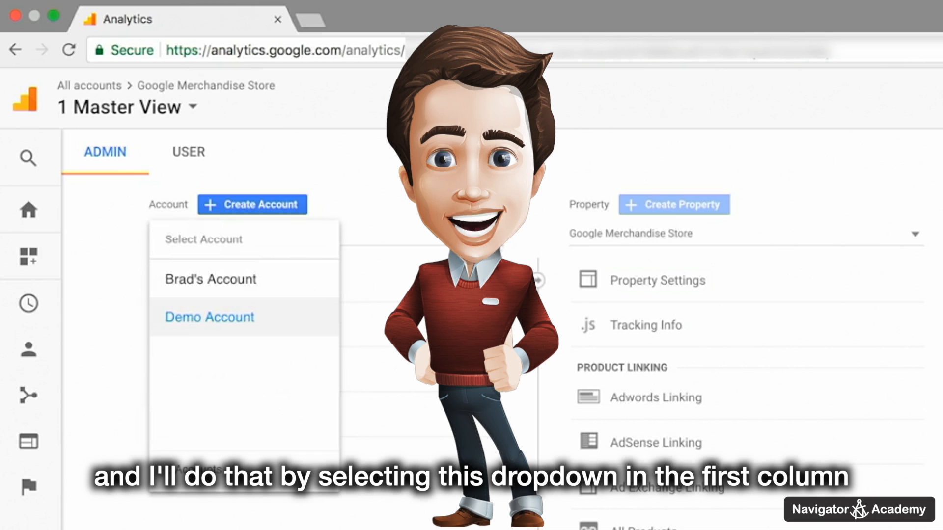
left_click(251, 284)
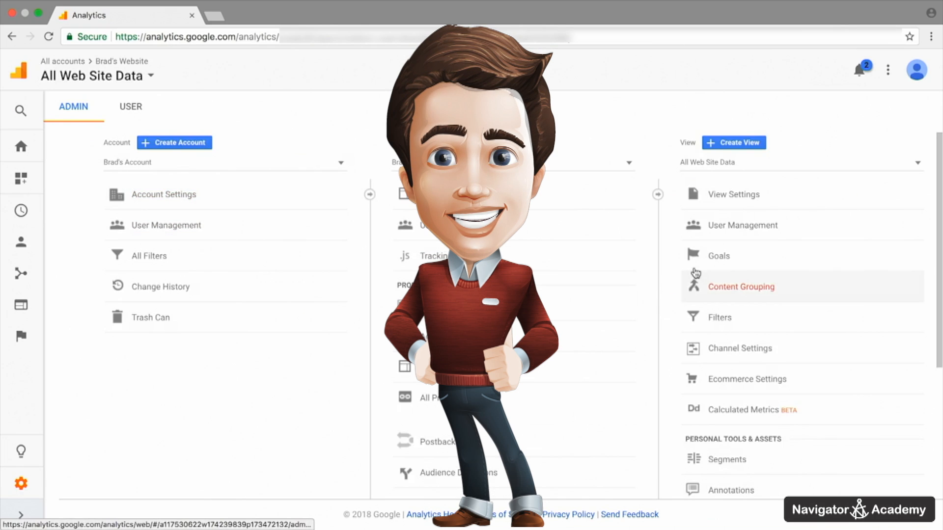
left_click(697, 259)
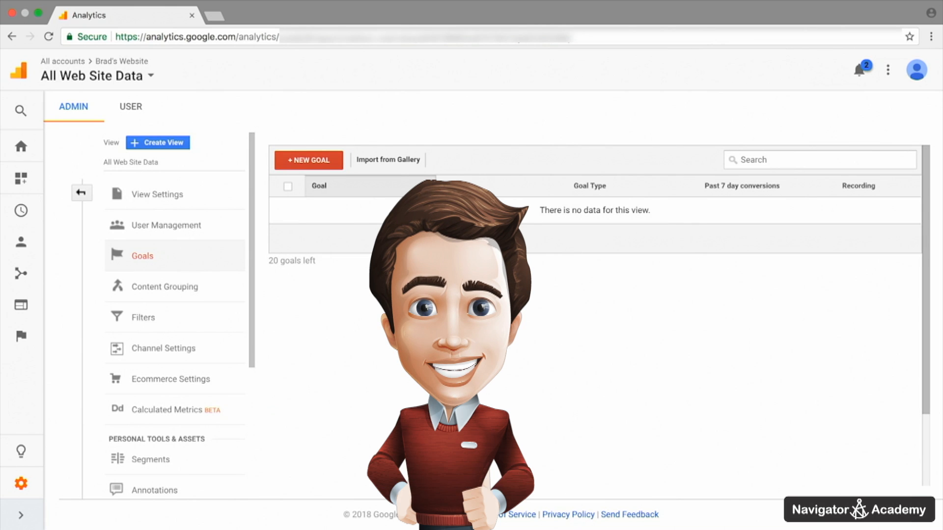
Step: Start a new goal, review the available templates, and continue with the Contact us inquiry template
left_click(333, 163)
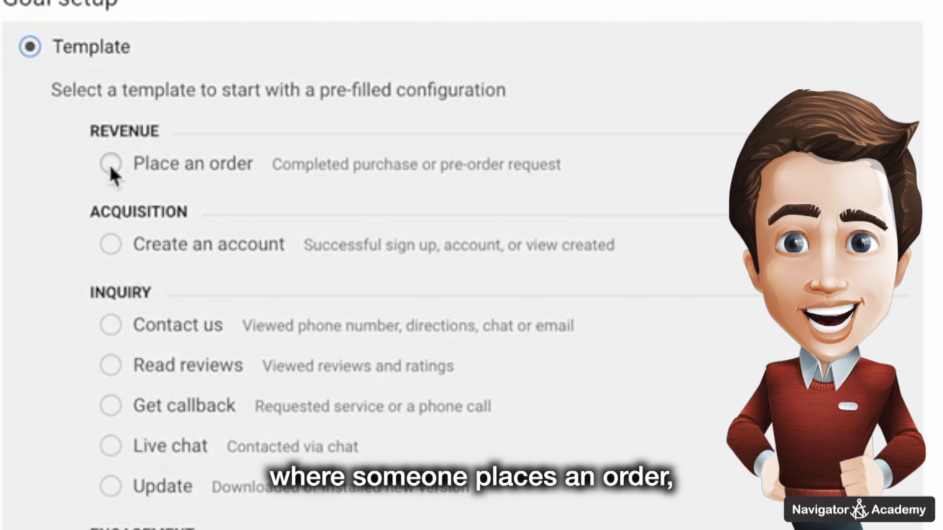
scroll(111, 168, "down", 1)
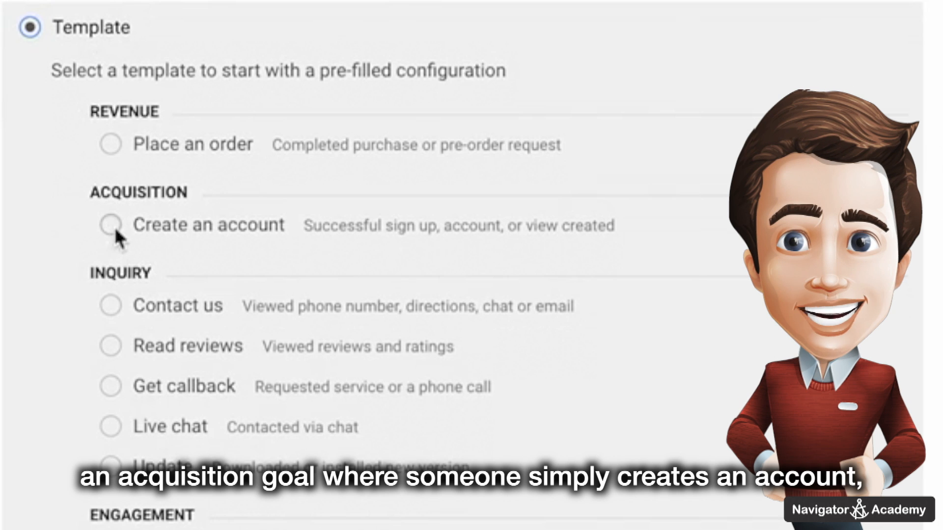
scroll(117, 231, "down", 3)
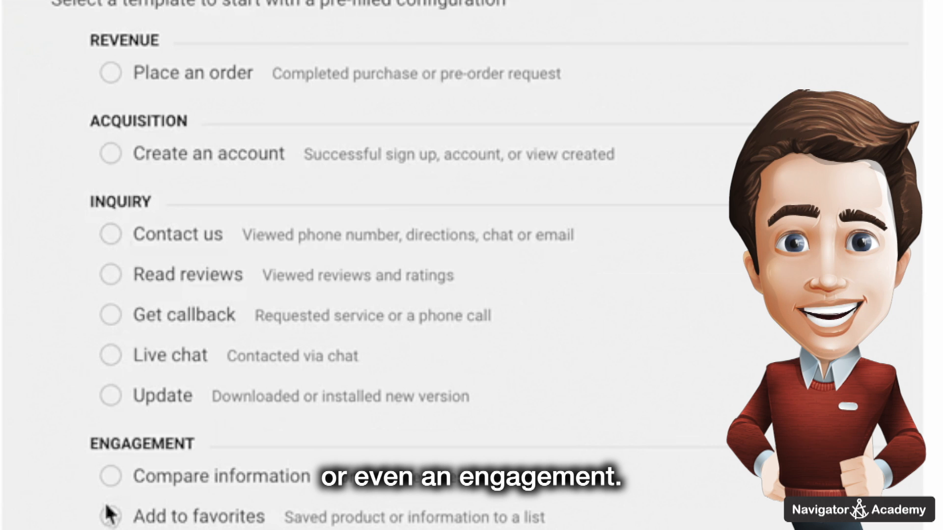
scroll(108, 511, "down", 4)
scroll(164, 198, "down", 6)
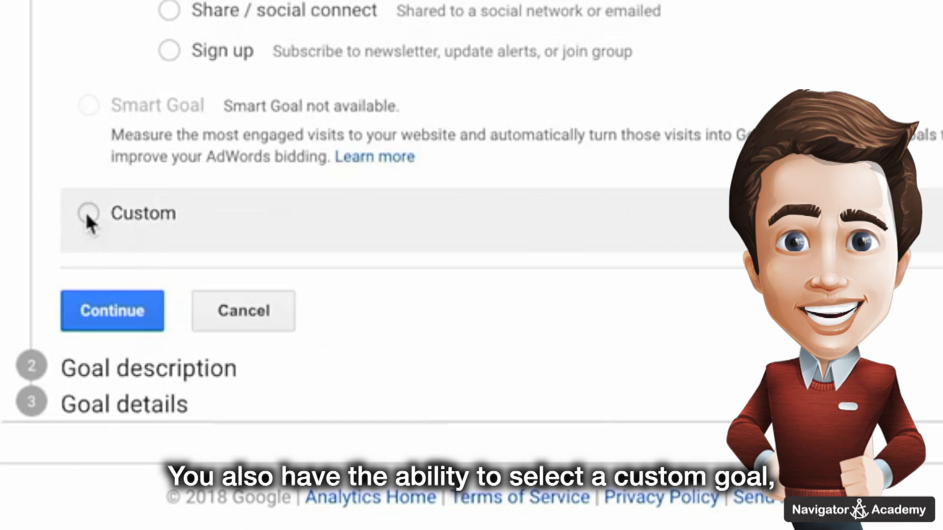
scroll(97, 206, "up", 1)
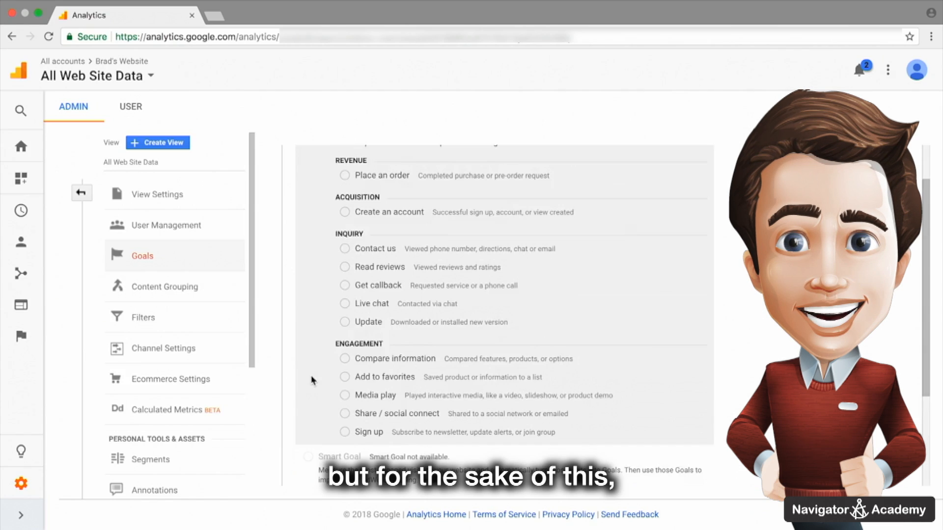
scroll(316, 382, "up", 1)
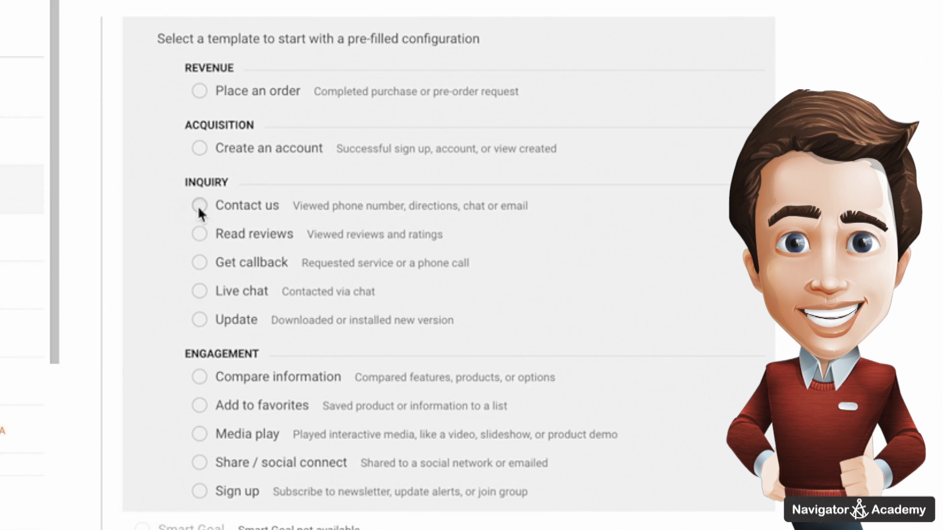
left_click(199, 206)
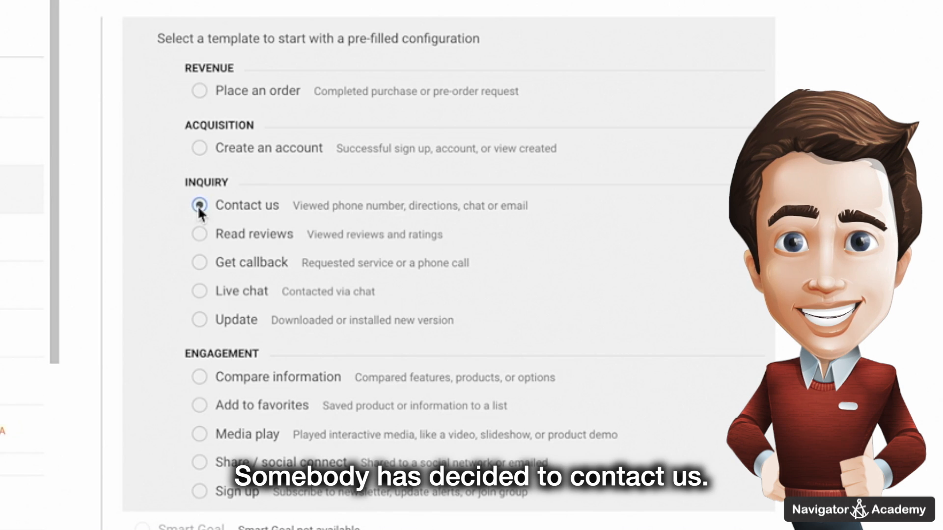
scroll(200, 213, "down", 4)
scroll(200, 213, "down", 1)
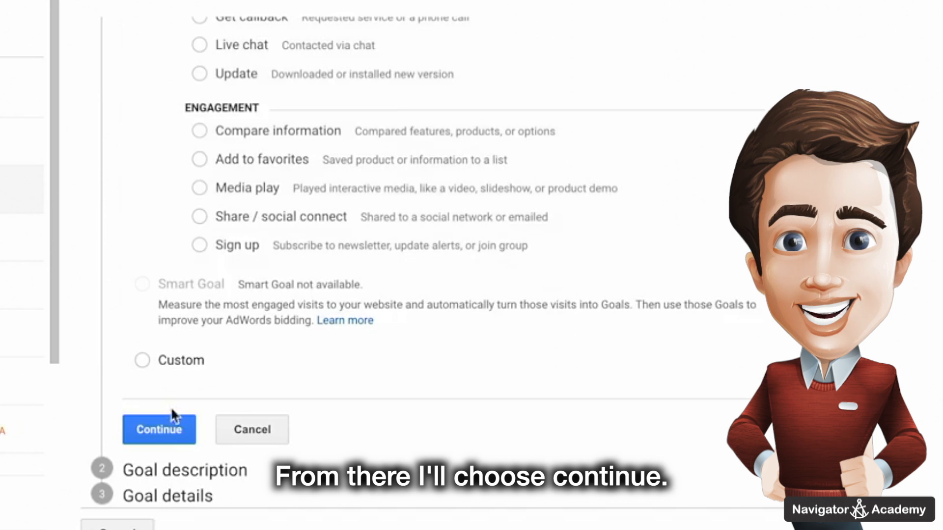
left_click(166, 435)
Step: Confirm the goal description with the name Contact us, Goal Id 1 / Goal Set 1 and the Destination type
scroll(280, 120, "up", 1)
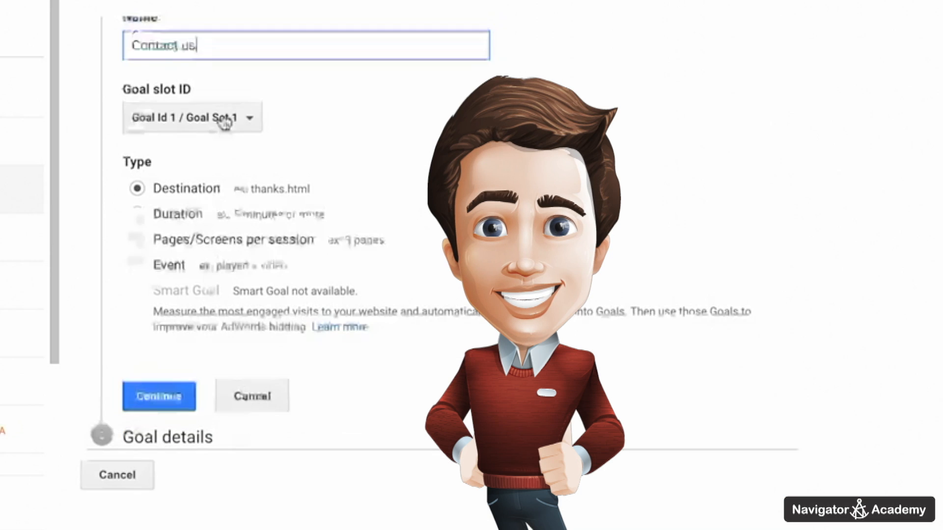
scroll(216, 118, "up", 1)
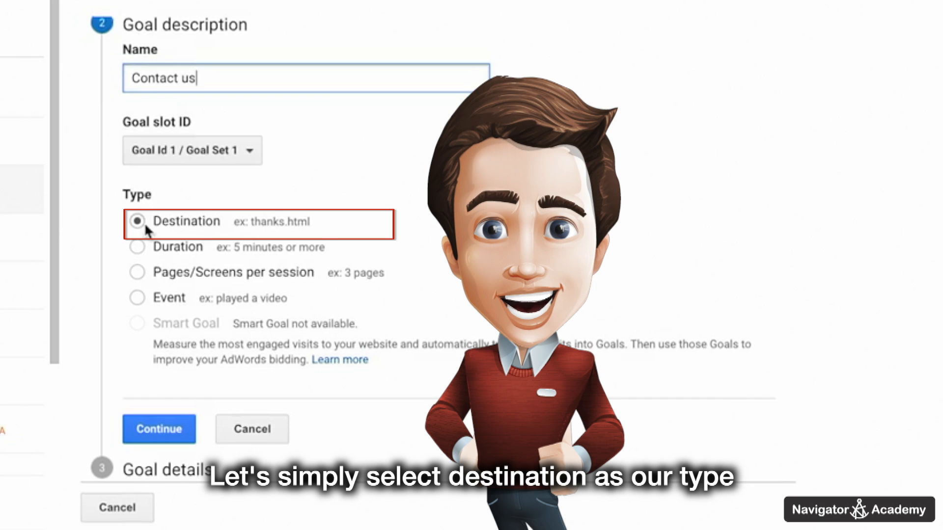
scroll(144, 222, "down", 2)
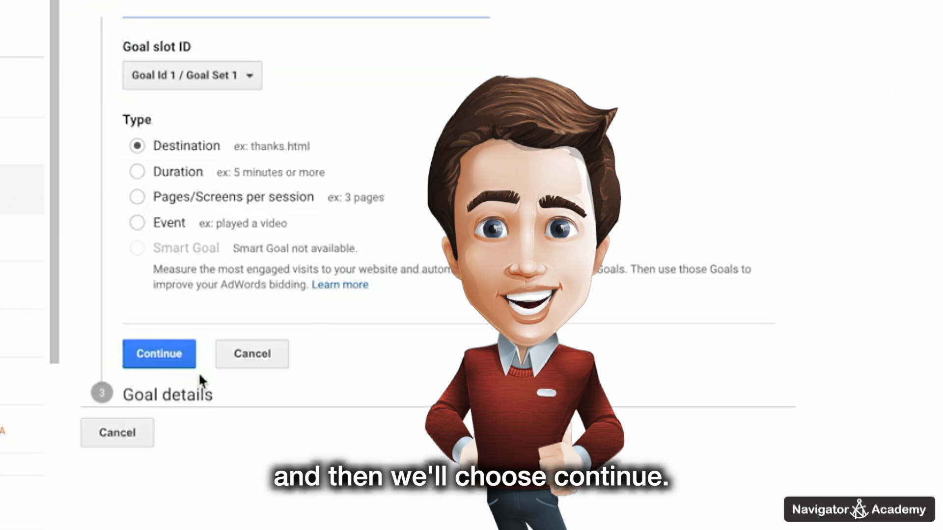
left_click(171, 361)
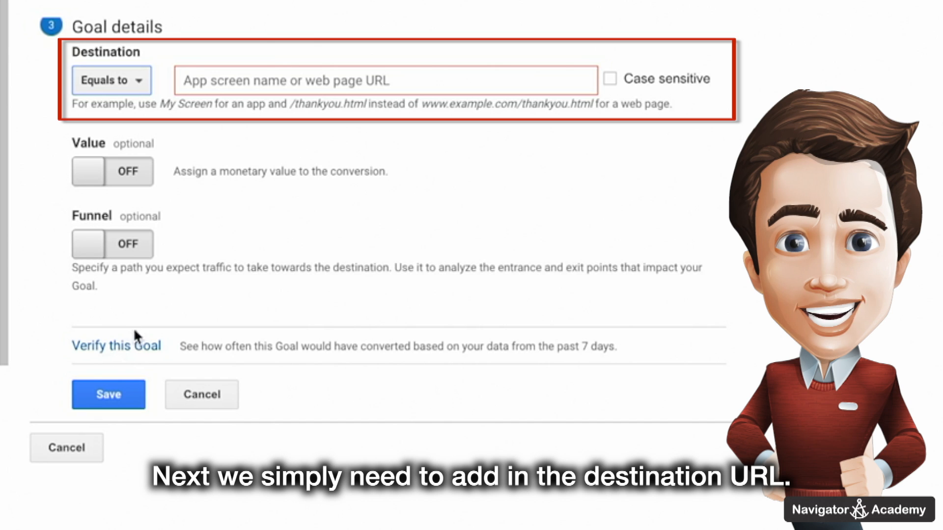
Step: Enter /thankyou/ as the goal's destination and put the leads directory in front, making it leads/thankyou/
left_click(234, 88)
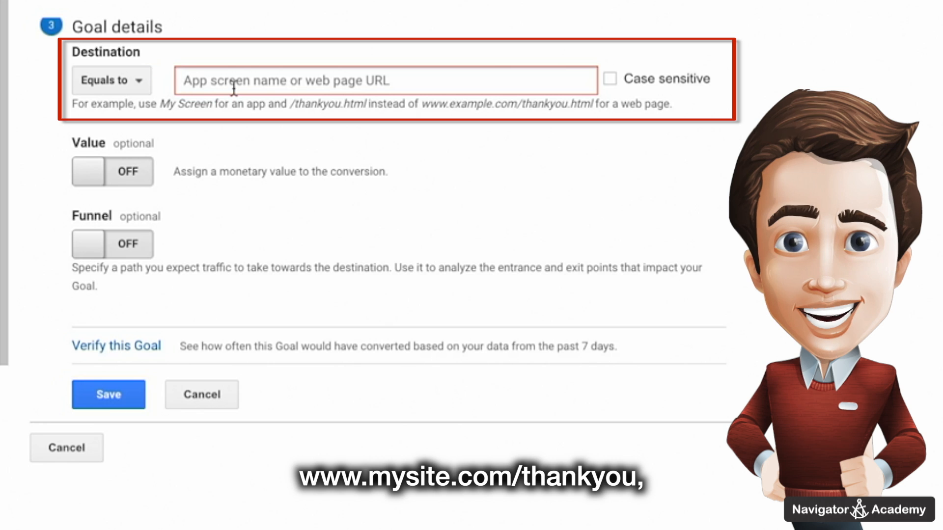
type("/thank")
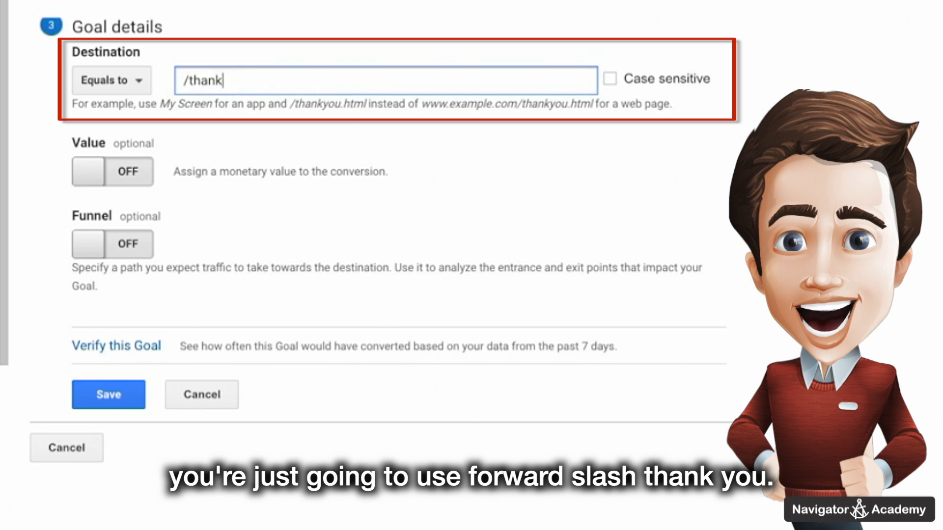
type("you/")
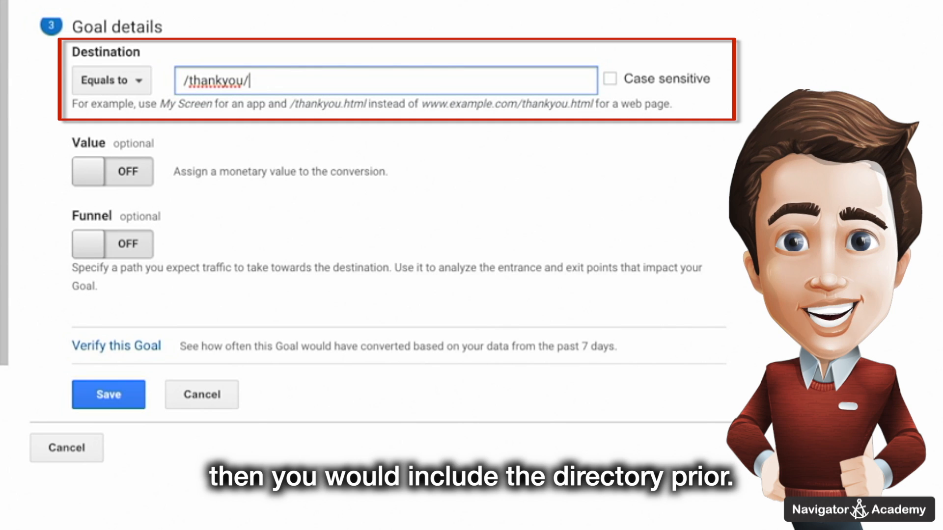
left_click(184, 79)
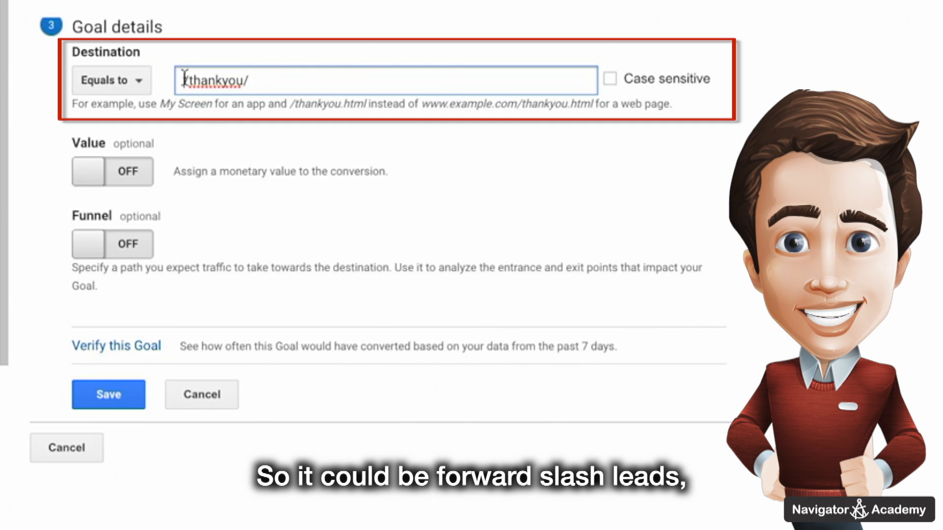
type("leads")
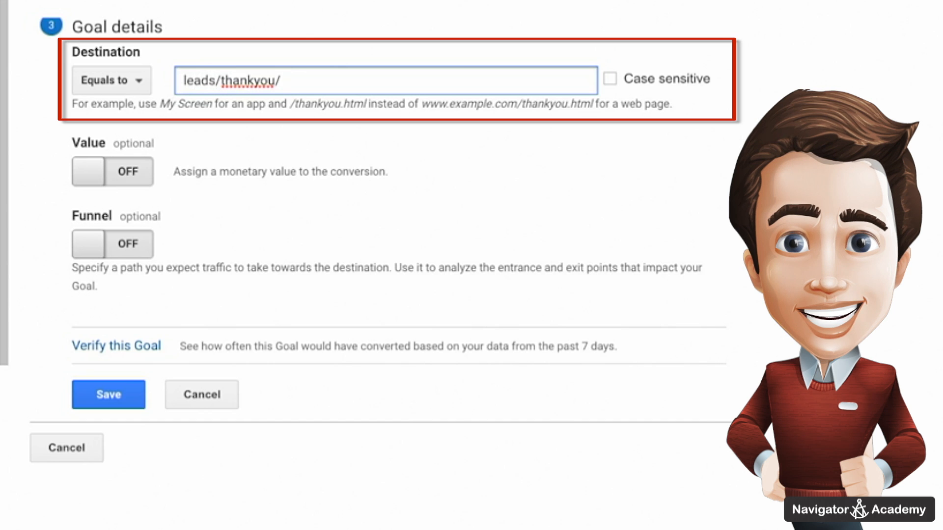
Step: Review the destination match options and set the match type to Begins with
left_click(140, 83)
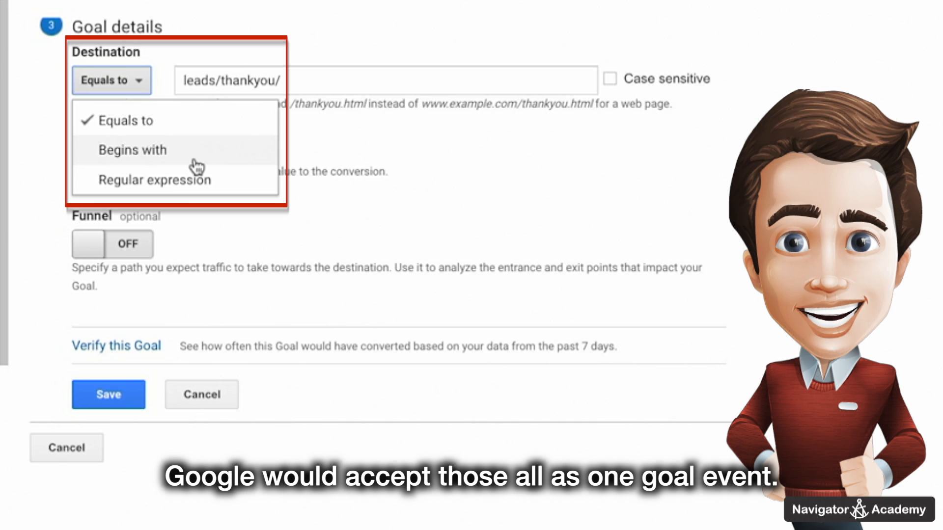
left_click(350, 125)
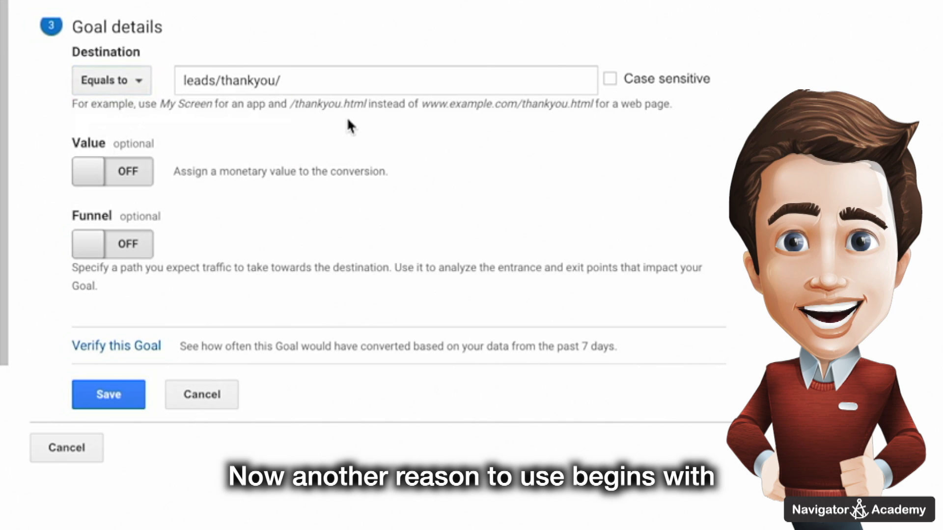
left_click(128, 88)
left_click(123, 150)
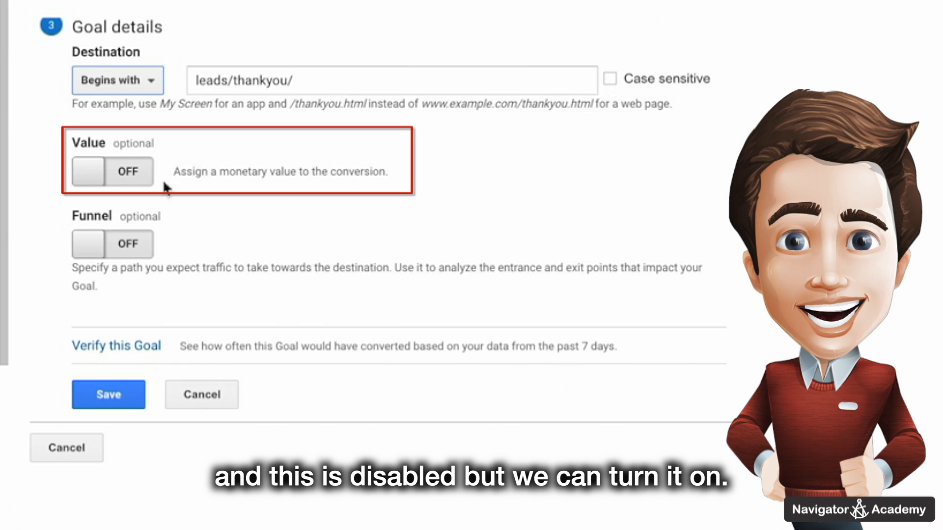
Step: Switch the goal's optional monetary value on and back off
left_click(126, 181)
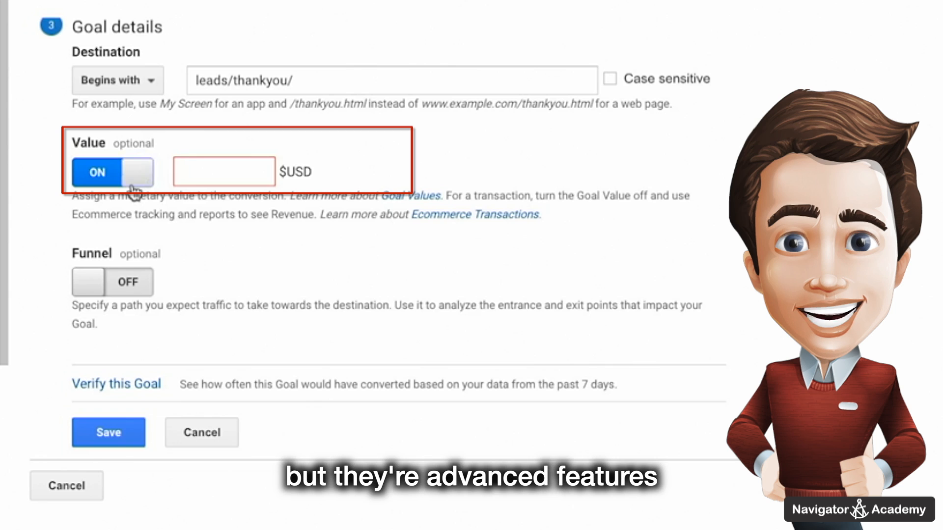
left_click(133, 175)
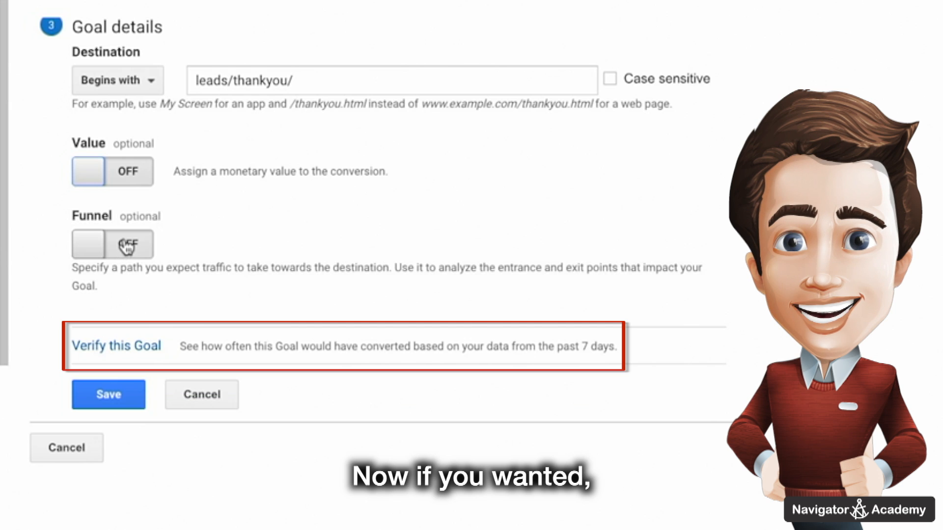
Step: Try to verify the goal against the past 7 days of data, and save the goal
left_click(129, 350)
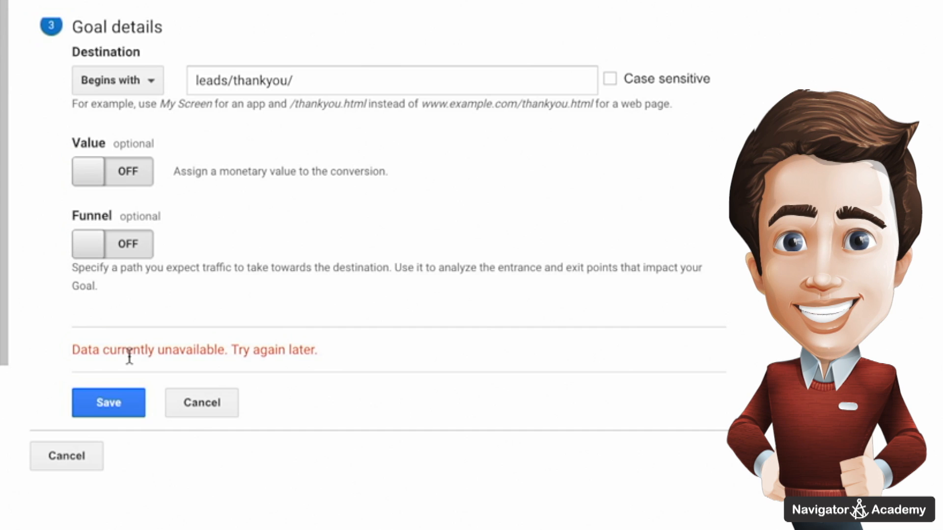
left_click(122, 404)
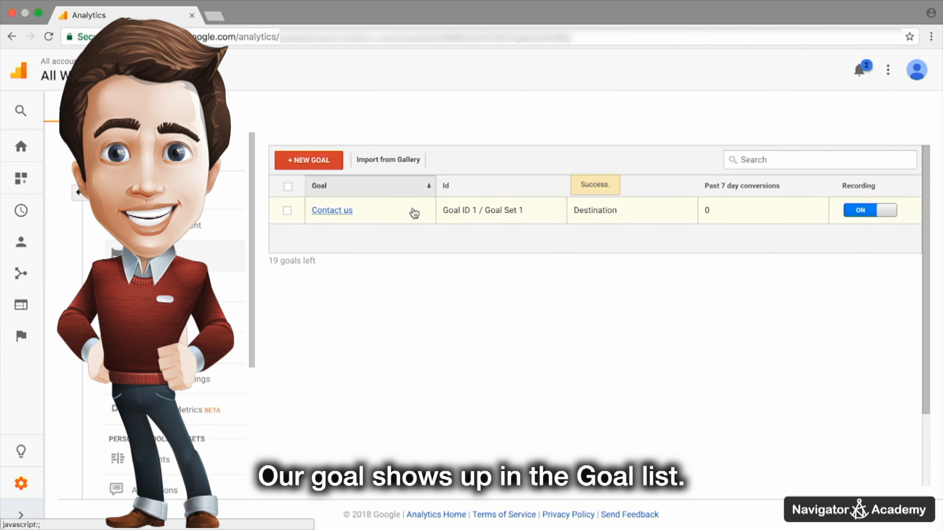
Step: Turn off recording for the Contact us goal in the goal list
left_click(872, 218)
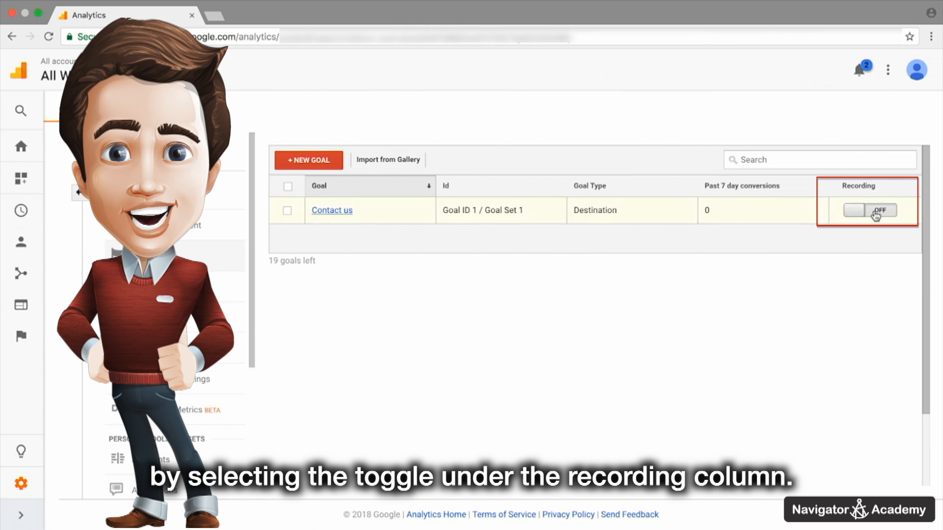